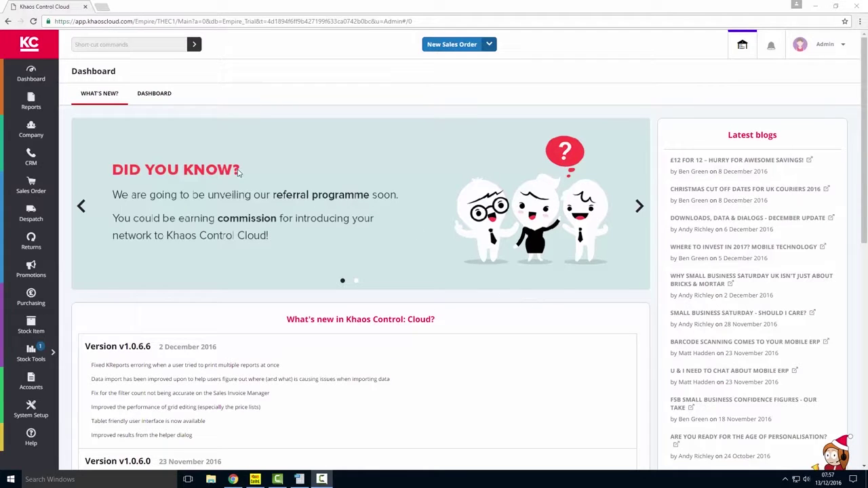
- Open the Company List of existing customer records
{"action": "left_click", "coordinate": [32, 132]}
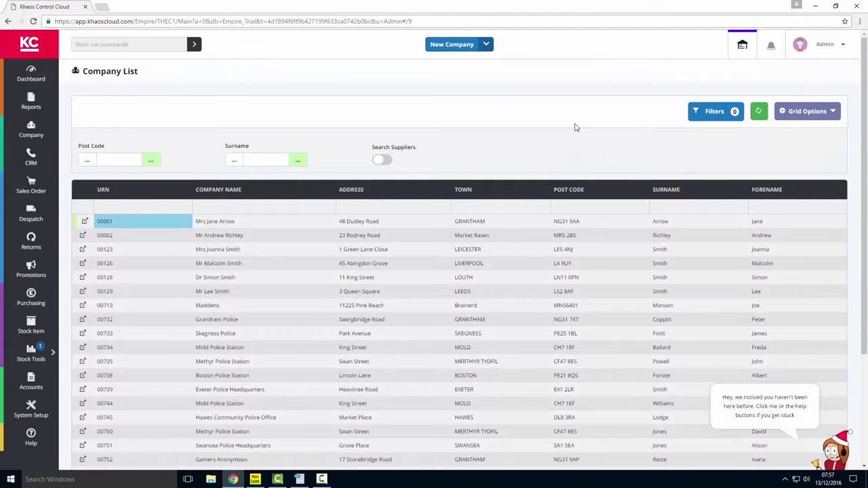
- Create a new blank company record, which gets code 01455
{"action": "left_click", "coordinate": [452, 46]}
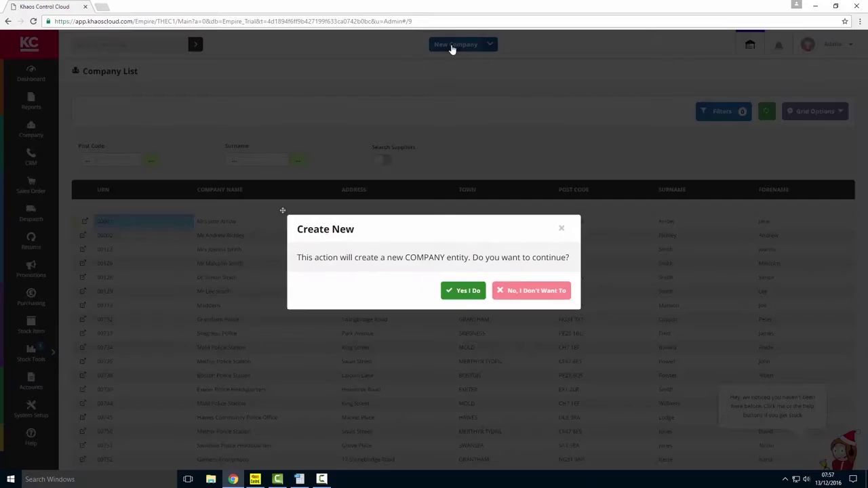
{"action": "left_click", "coordinate": [464, 296]}
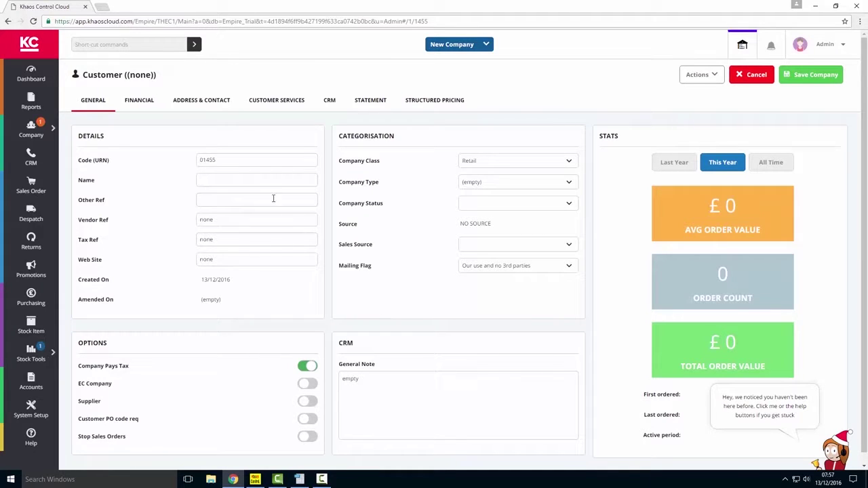
- Name the record 'Andy's Test Supplier' and give it vendor reference ATS1
{"action": "left_click", "coordinate": [251, 159]}
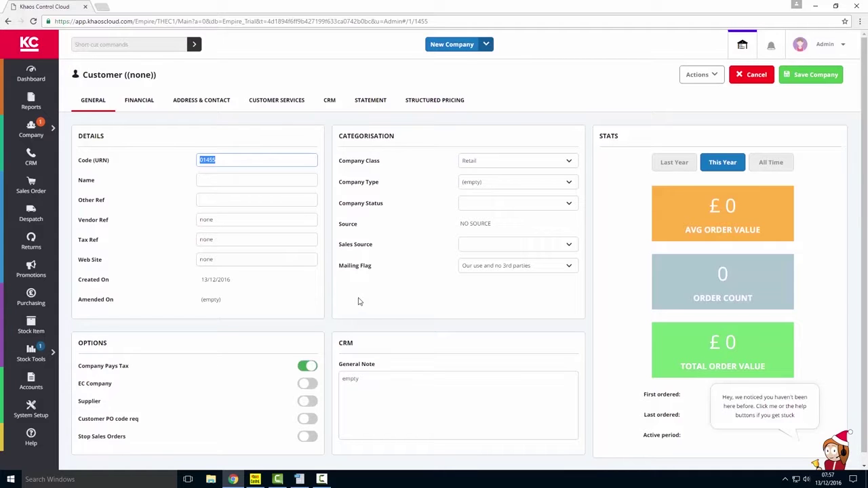
{"action": "left_click", "coordinate": [228, 180]}
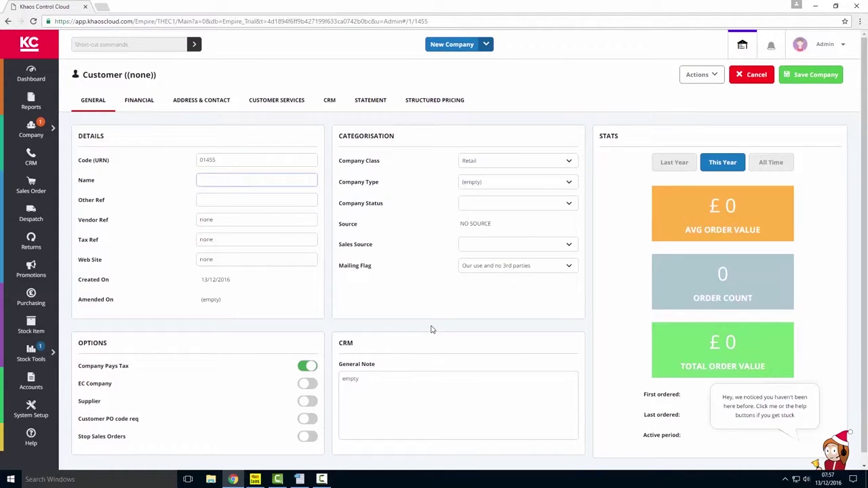
{"action": "type", "text": "Andy's Test Supplier"}
{"action": "key", "text": "Tab"}
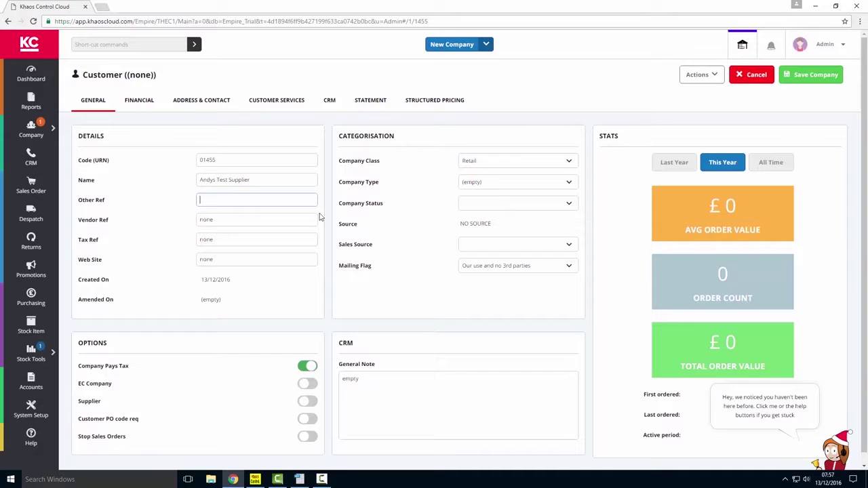
{"action": "left_click", "coordinate": [234, 219]}
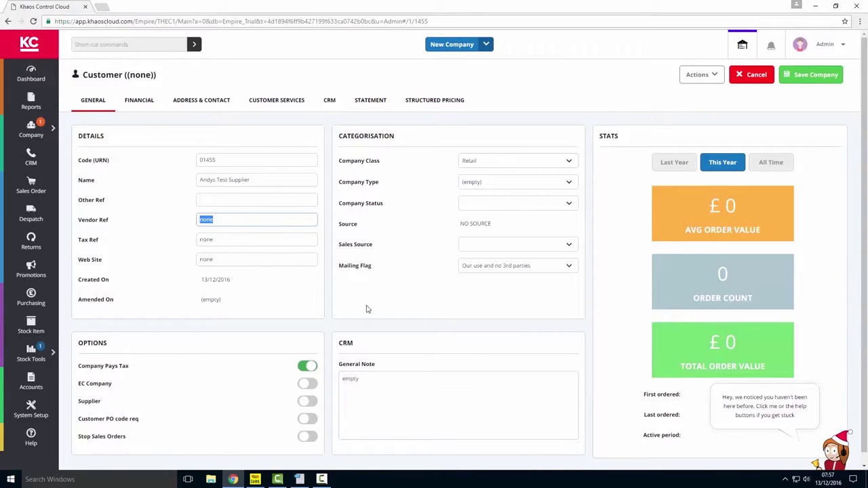
{"action": "type", "text": "ATS1"}
{"action": "key", "text": "Tab"}
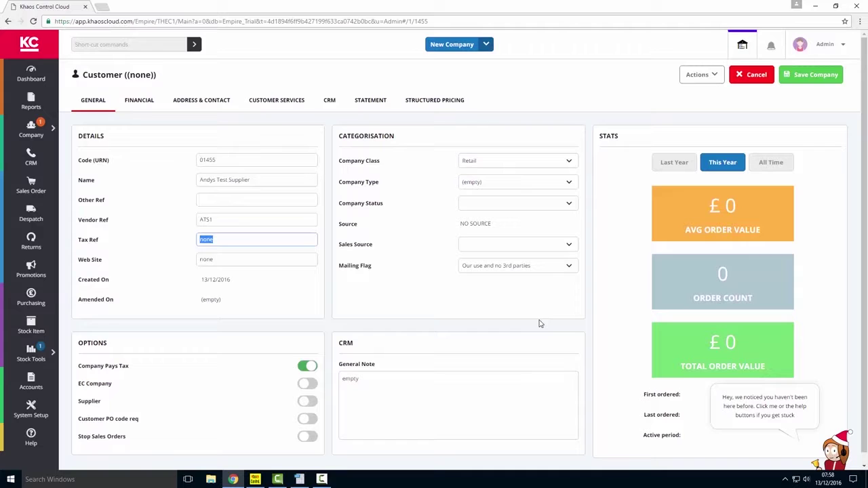
- Set company class to Supplier and status to Active, and switch on the Supplier option
{"action": "left_click", "coordinate": [557, 162]}
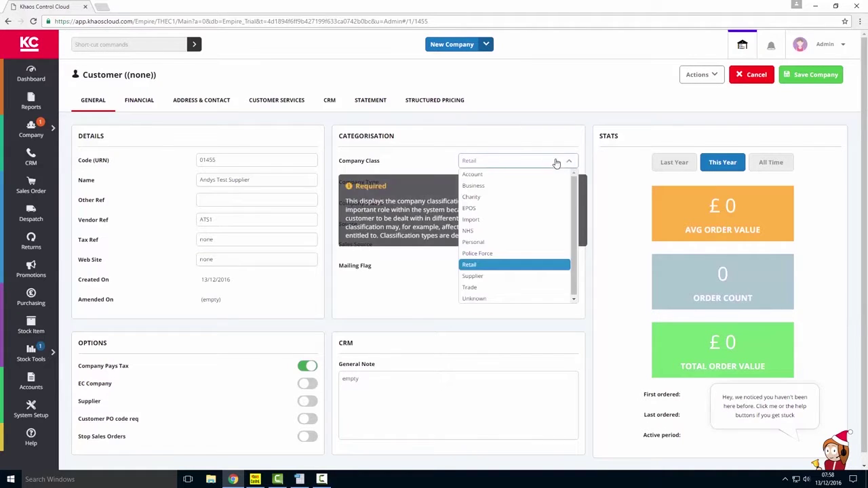
{"action": "left_click", "coordinate": [495, 277]}
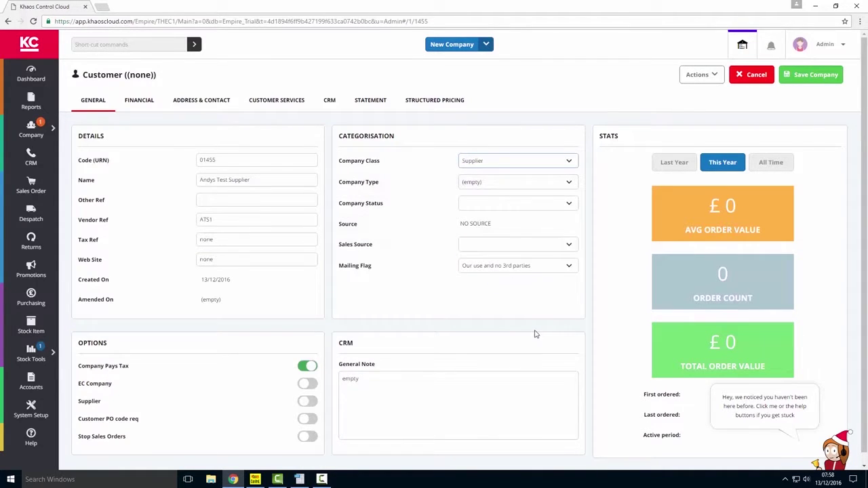
{"action": "left_click", "coordinate": [570, 207]}
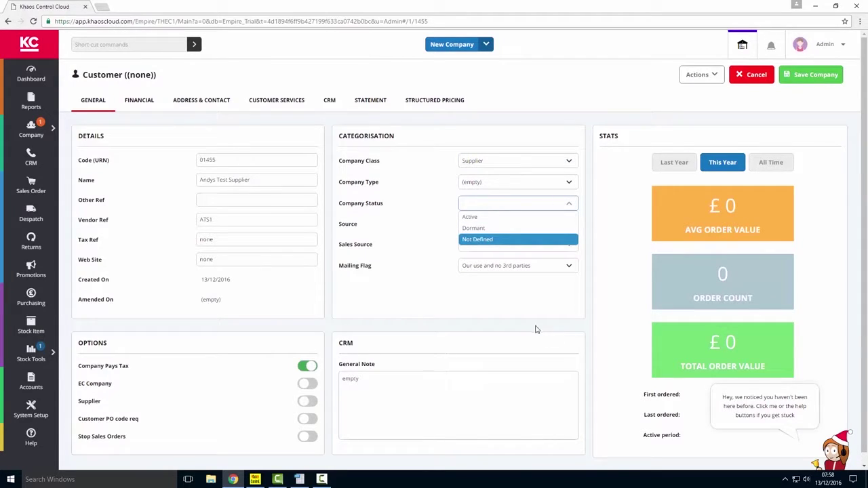
{"action": "left_click", "coordinate": [478, 218]}
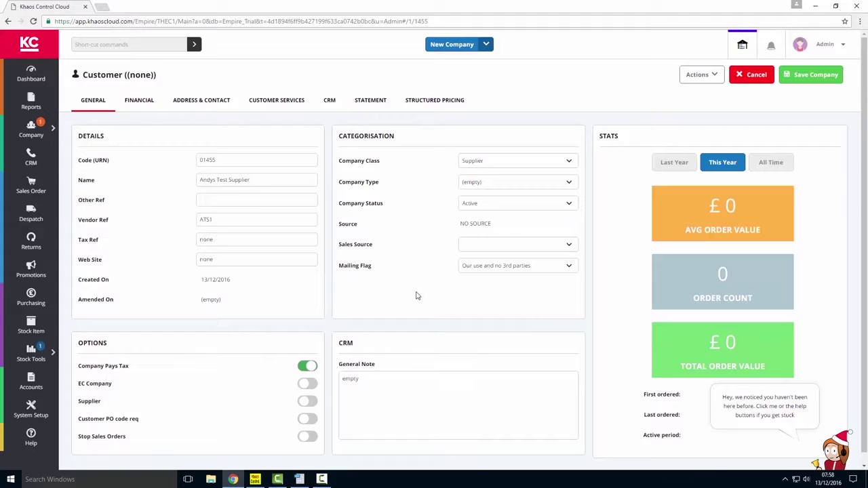
{"action": "mouse_move", "coordinate": [237, 412]}
{"action": "left_click", "coordinate": [304, 401]}
{"action": "mouse_move", "coordinate": [230, 445]}
- Give the Purchase Ledger 60-day Invoice Date terms and a 950.00 credit limit
{"action": "left_click", "coordinate": [139, 104]}
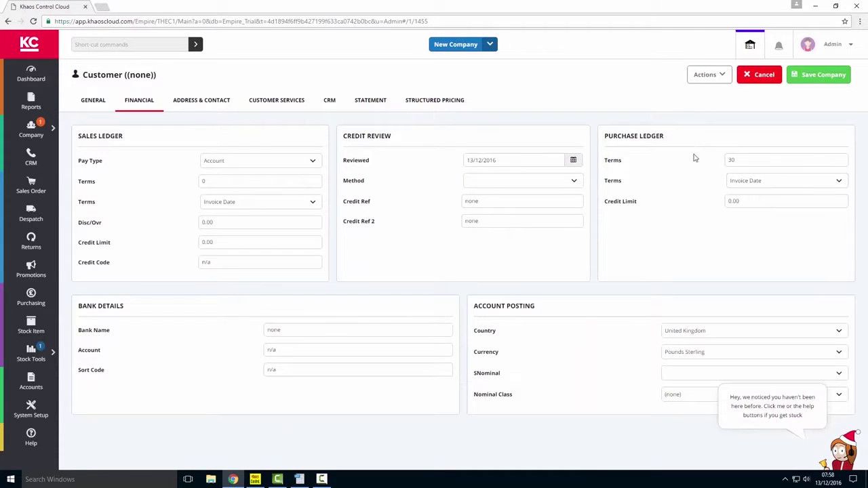
{"action": "double_click", "coordinate": [750, 163]}
{"action": "type", "text": "60"}
{"action": "key", "text": "Tab"}
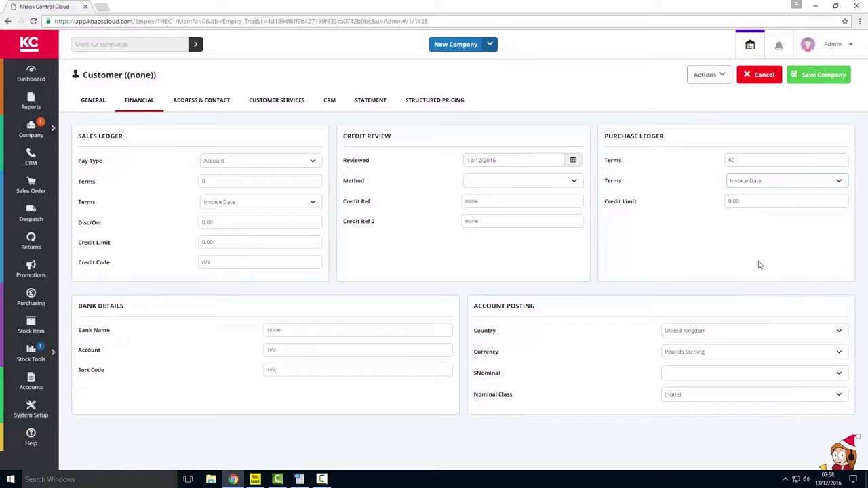
{"action": "key", "text": "Tab"}
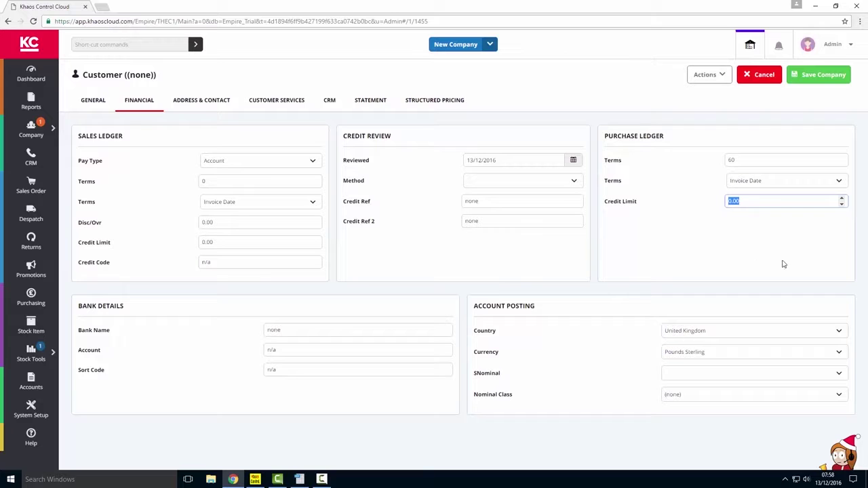
{"action": "left_click", "coordinate": [833, 184]}
{"action": "left_click", "coordinate": [833, 184]}
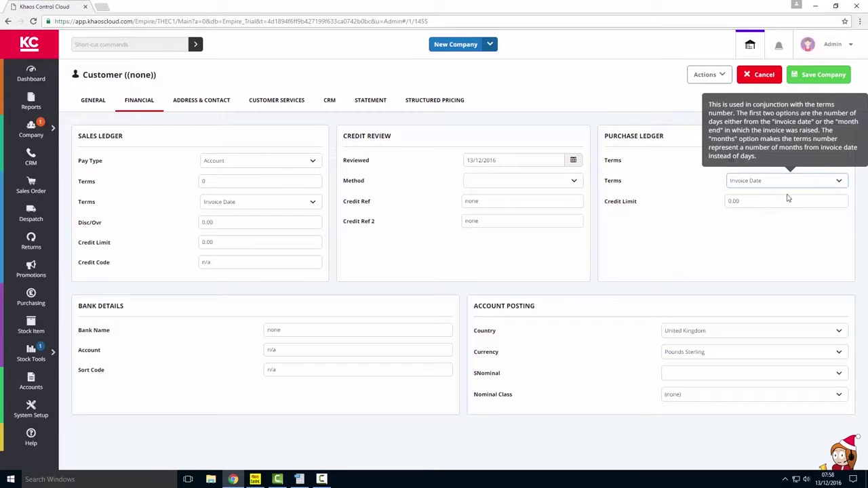
{"action": "key", "text": "Tab"}
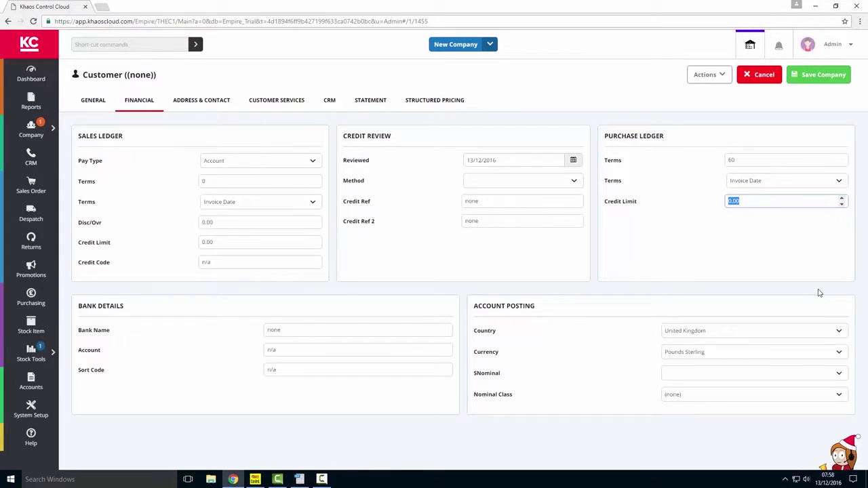
{"action": "type", "text": "950"}
{"action": "key", "text": "Tab"}
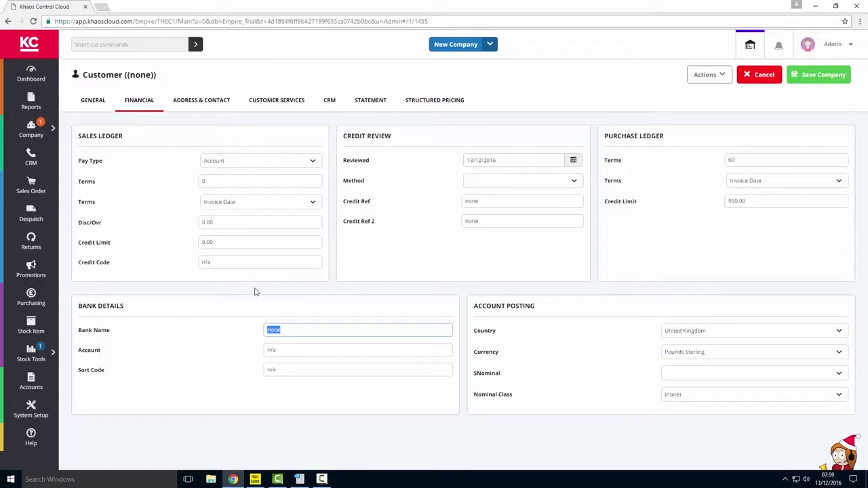
- Enter the first two invoice address lines on the Address & Contact tab
{"action": "left_click", "coordinate": [202, 107]}
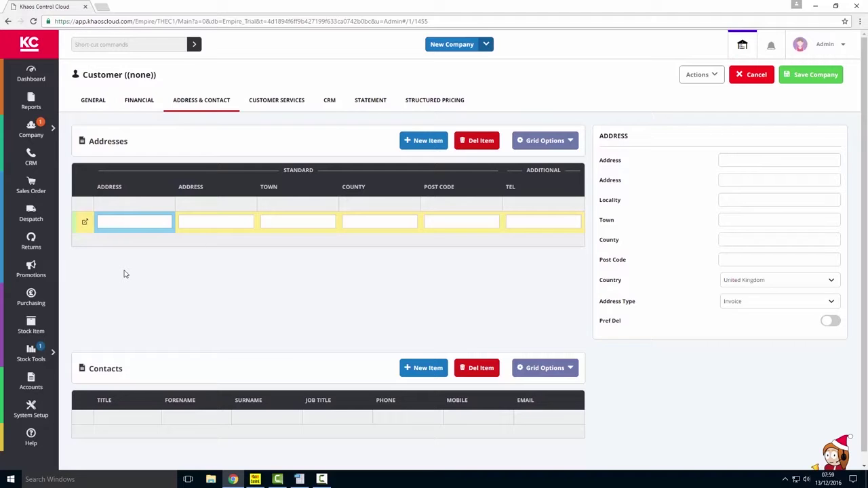
{"action": "type", "text": "house"}
{"action": "key", "text": "Tab"}
{"action": "type", "text": "The Business"}
{"action": "key", "text": "Tab"}
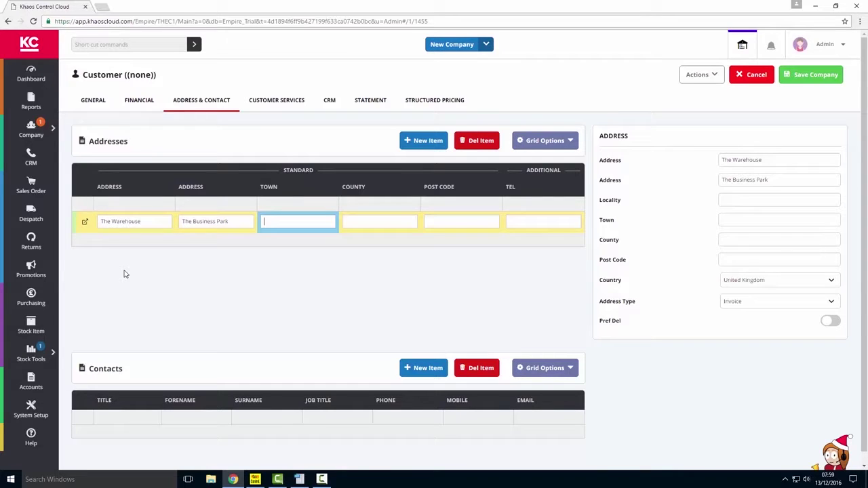
- Fill in the address's town, county, post code and telephone number
{"action": "key", "text": "Tab"}
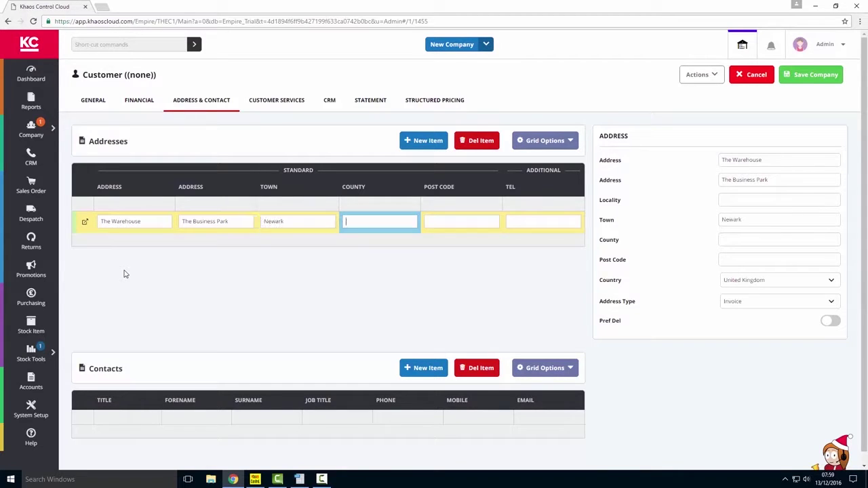
{"action": "type", "text": "Notts"}
{"action": "key", "text": "Tab"}
{"action": "type", "text": "NG32 2DE"}
{"action": "key", "text": "Tab"}
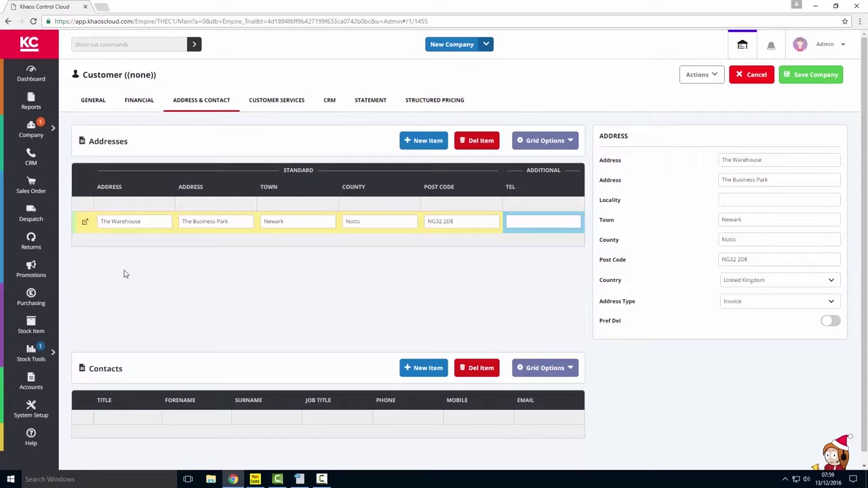
{"action": "left_click", "coordinate": [392, 235]}
{"action": "left_click", "coordinate": [362, 221]}
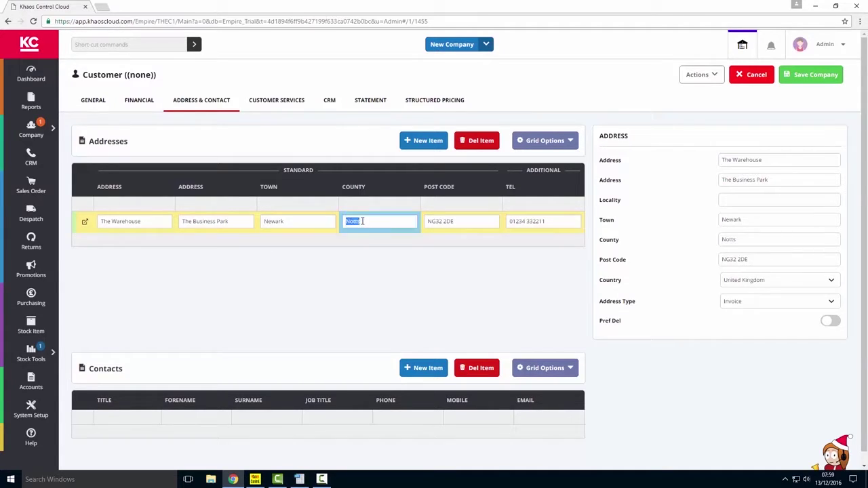
{"action": "left_click", "coordinate": [386, 219]}
- Add a new contact with forename, surname and job title 'Our Sales Person'
{"action": "left_click", "coordinate": [418, 369]}
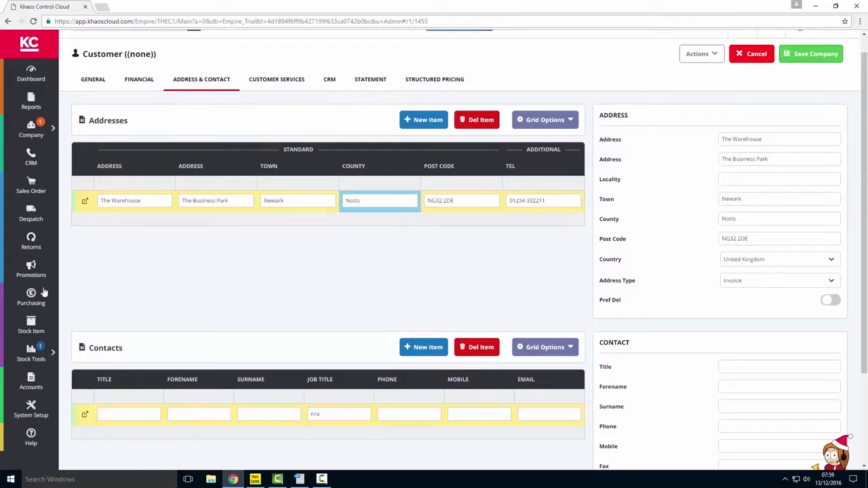
{"action": "left_click", "coordinate": [151, 412]}
{"action": "left_click", "coordinate": [204, 413]}
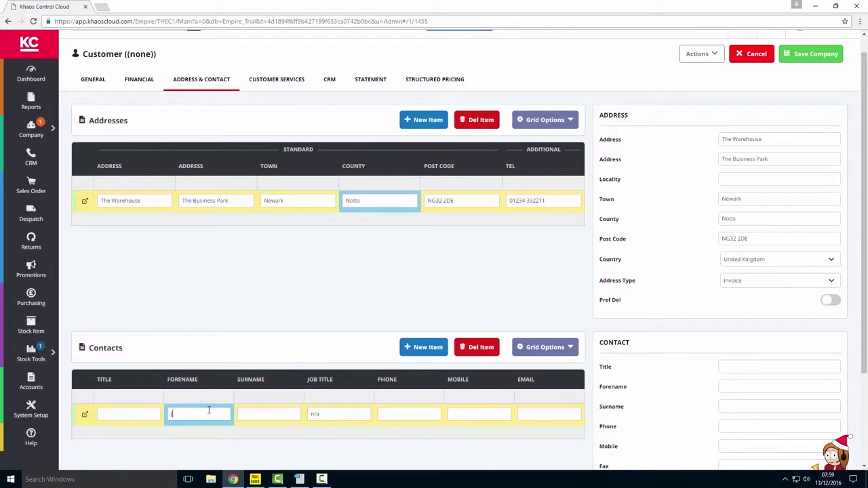
{"action": "key", "text": "Tab"}
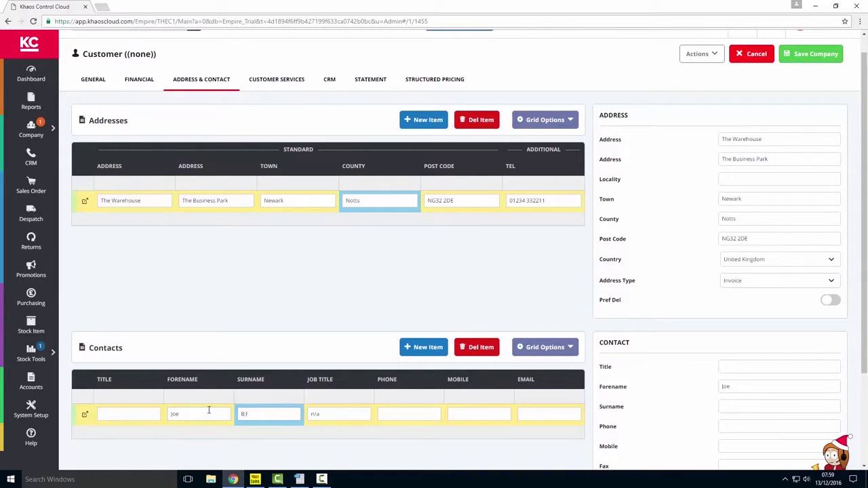
{"action": "key", "text": "BackSpace"}
{"action": "key", "text": "BackSpace"}
{"action": "key", "text": "BackSpace"}
{"action": "key", "text": "Tab"}
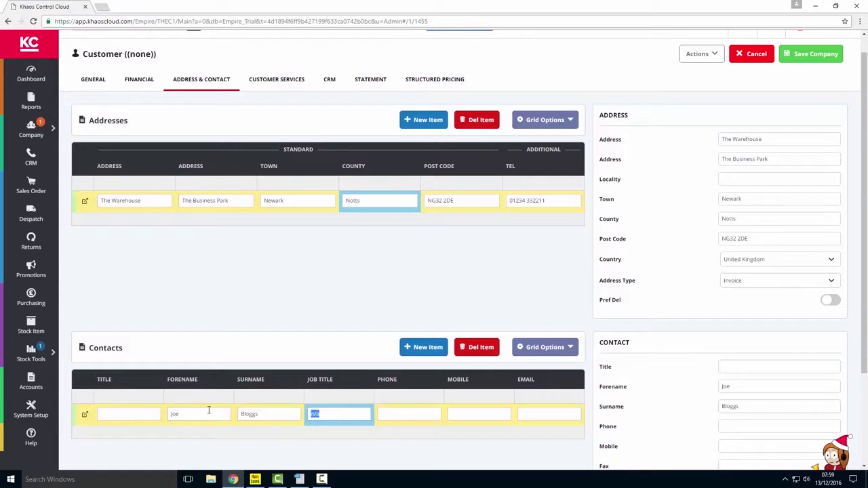
{"action": "type", "text": "Our Sales Person"}
{"action": "key", "text": "Tab"}
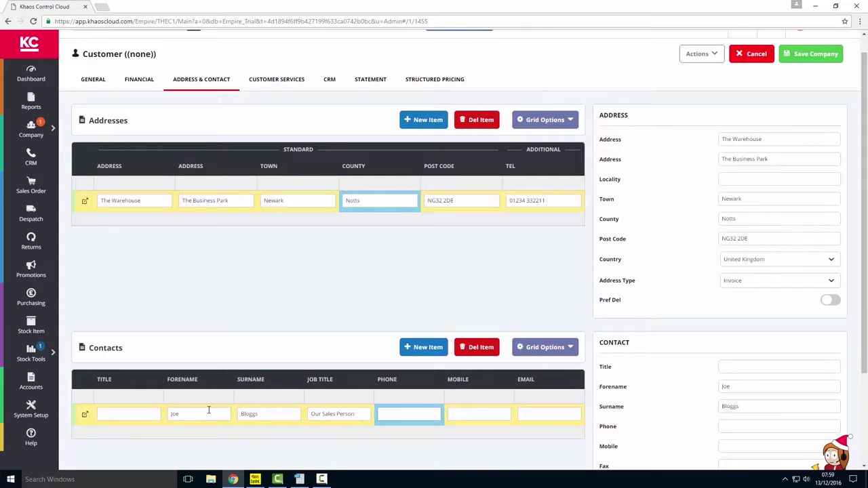
- Enter the contact's phone and e-mail, and mark the address as preferred delivery
{"action": "type", "text": "01"}
{"action": "key", "text": "Tab"}
{"action": "key", "text": "Tab"}
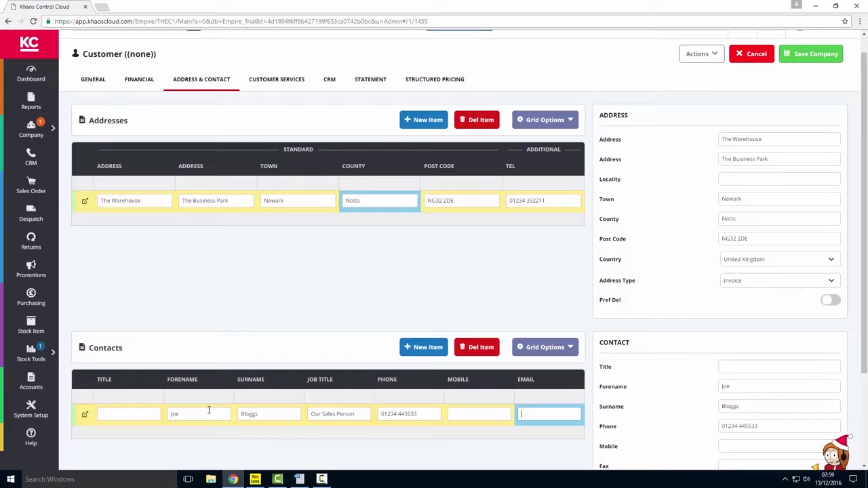
{"action": "left_click", "coordinate": [830, 300]}
- Save the supplier record and return to the Company List
{"action": "left_click", "coordinate": [822, 60]}
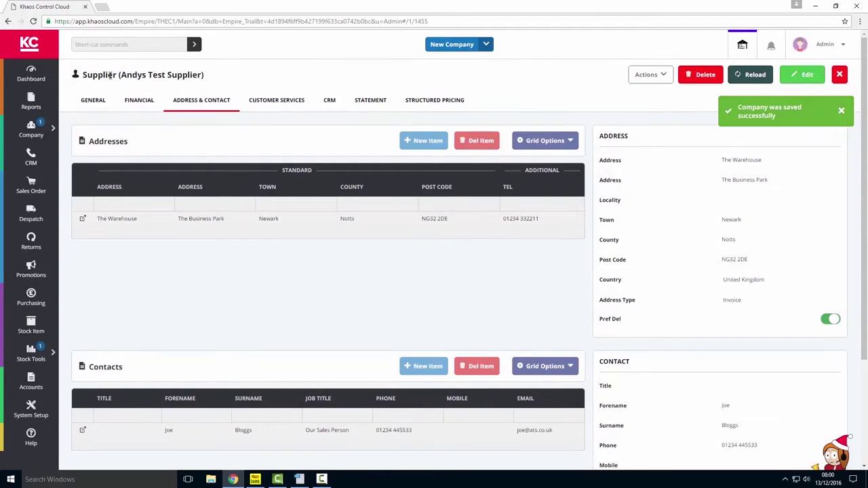
{"action": "left_click", "coordinate": [31, 131]}
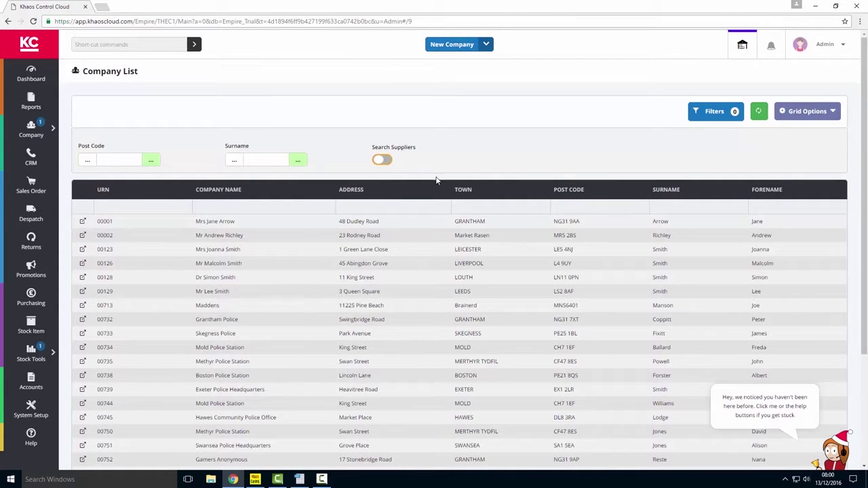
- Show suppliers in the list and open the Andys Test Supplier record (01455)
{"action": "left_click", "coordinate": [384, 161]}
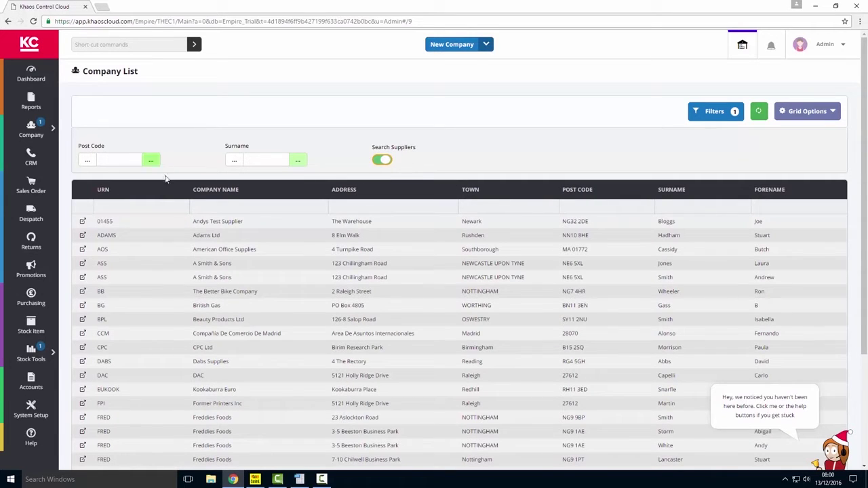
{"action": "left_click", "coordinate": [117, 227]}
{"action": "left_click", "coordinate": [228, 229]}
{"action": "double_click", "coordinate": [228, 229]}
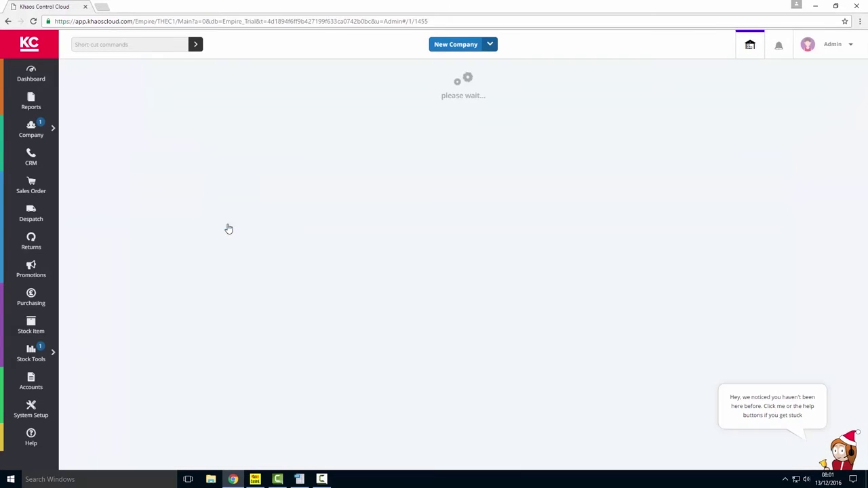